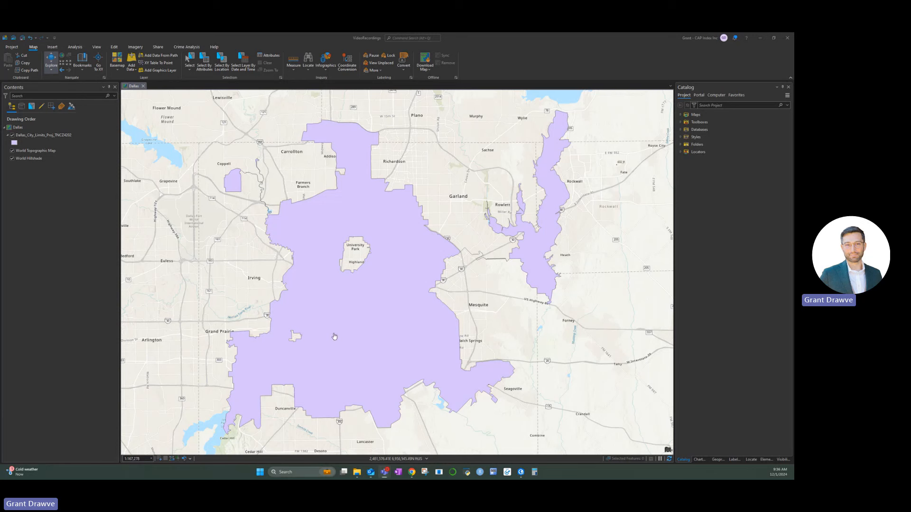
# Search the geoprocessing tools for fishnet and open the Create Fishnet tool.
pyautogui.click(722, 459)
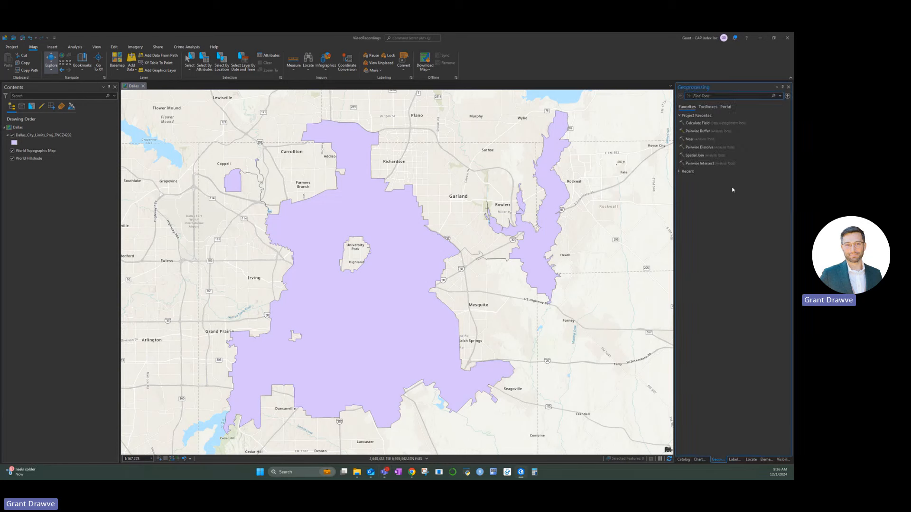
pyautogui.click(726, 131)
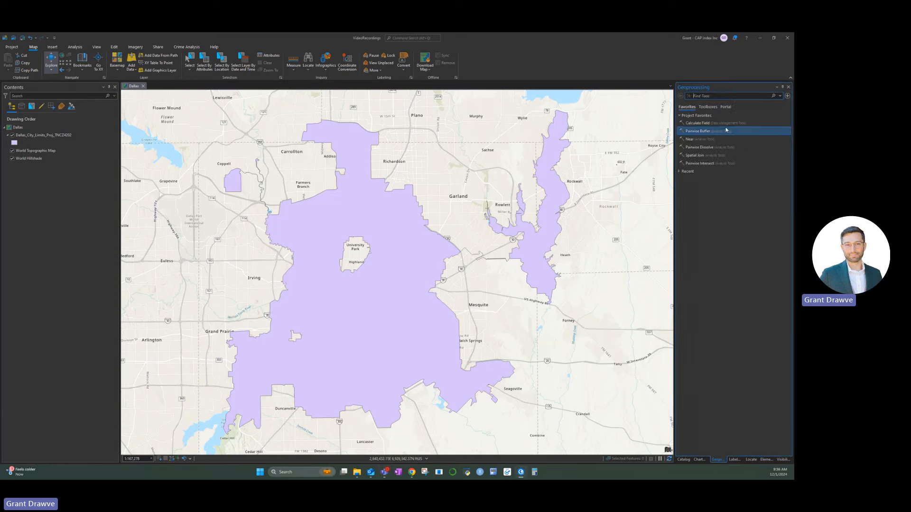
pyautogui.write('fishnet')
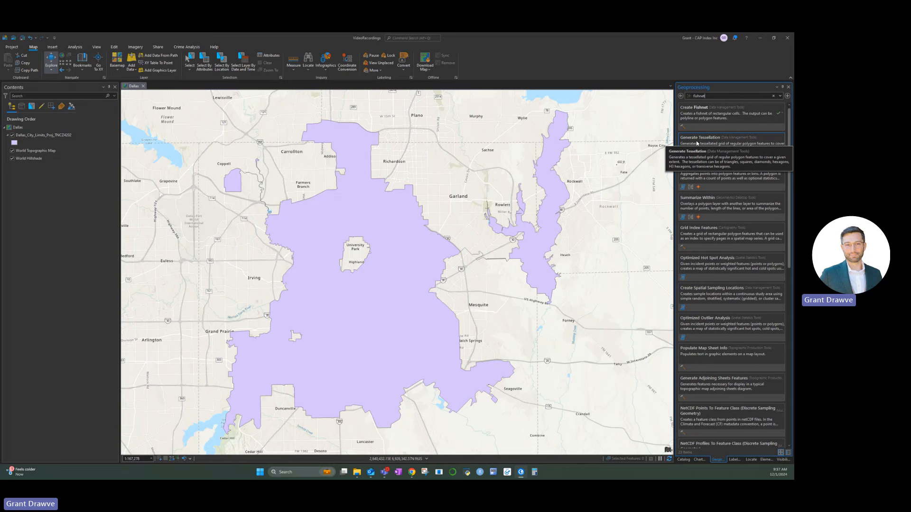
pyautogui.click(710, 120)
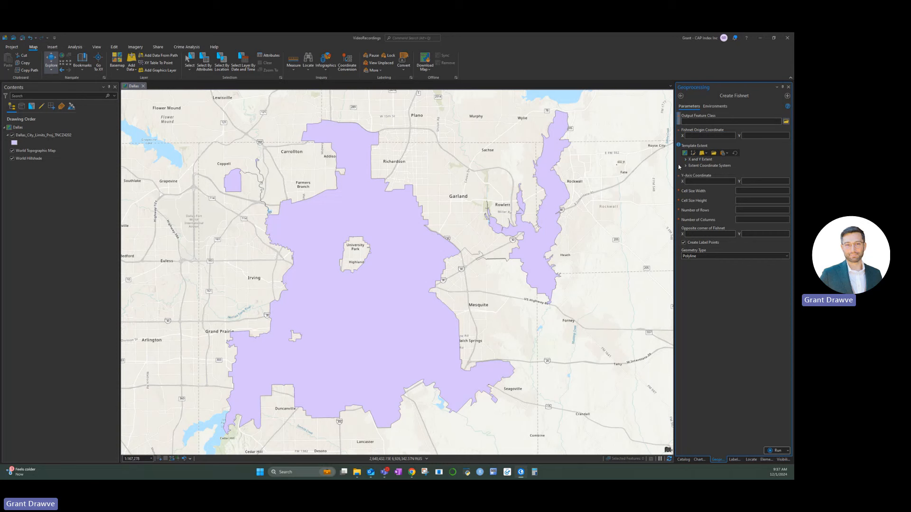
# Set the fishnet's template extent to the Dallas city limits layer and its cell width and height to 500.
pyautogui.click(706, 155)
pyautogui.click(710, 169)
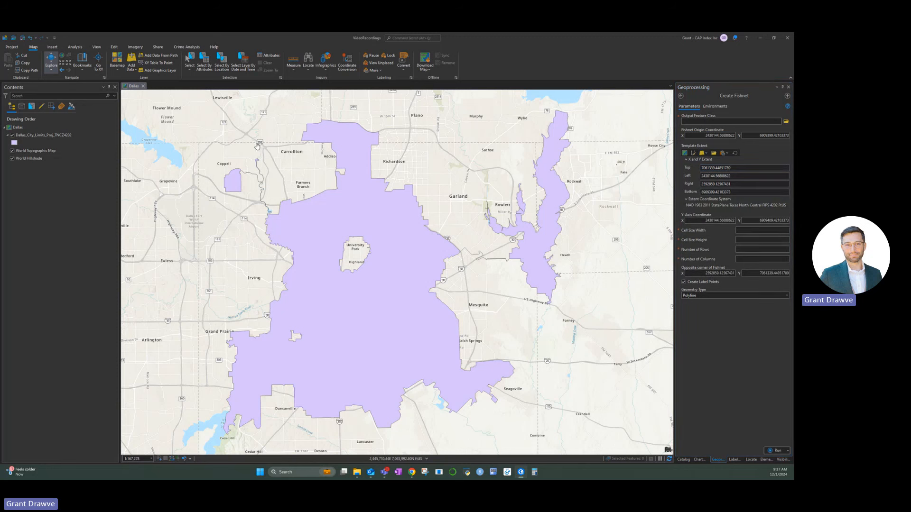
pyautogui.click(772, 230)
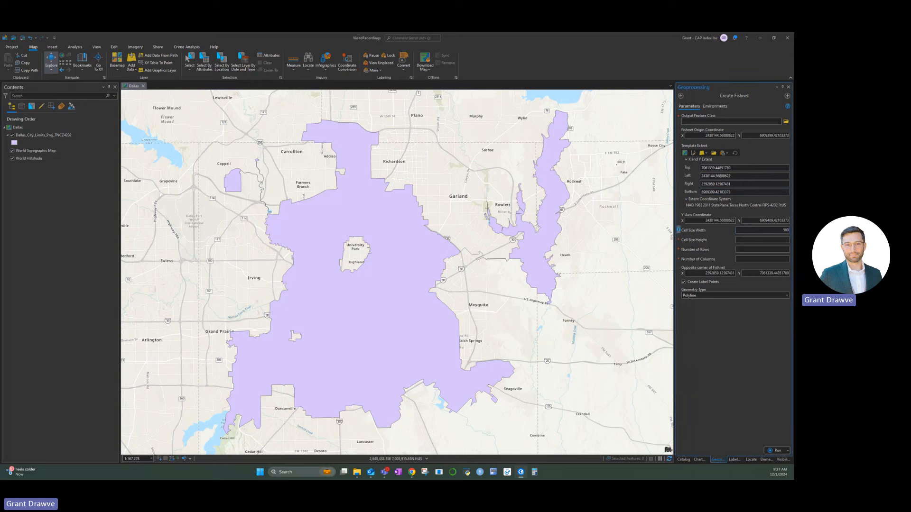
pyautogui.click(775, 239)
# Turn off label point creation for the fishnet and set its geometry type to Polygon.
pyautogui.click(703, 285)
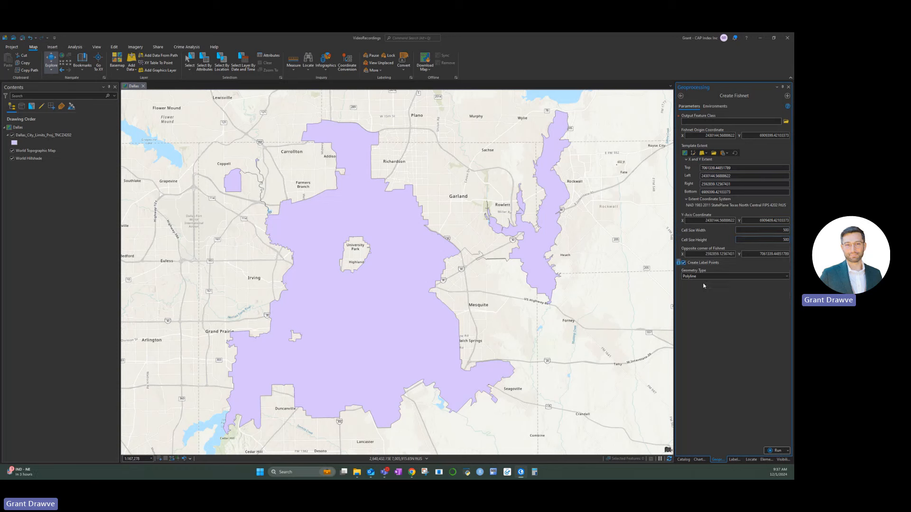
pyautogui.click(685, 264)
pyautogui.click(787, 277)
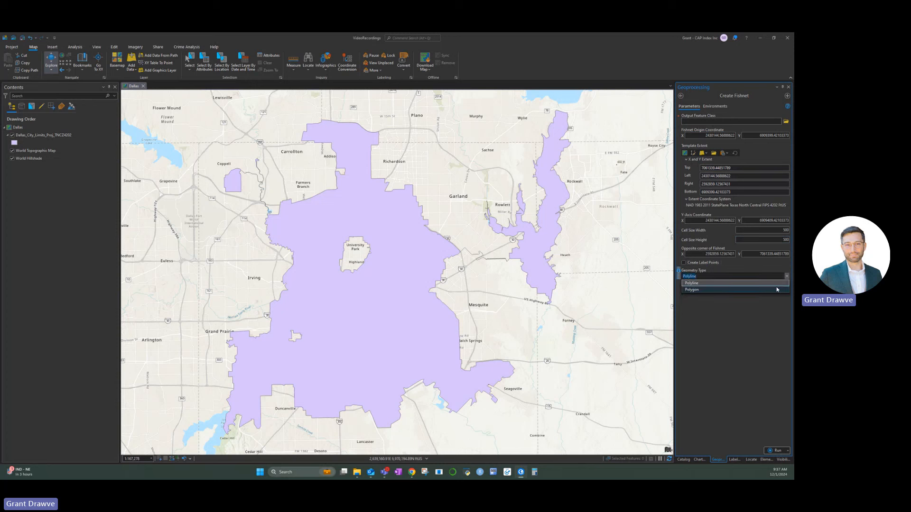
pyautogui.click(730, 289)
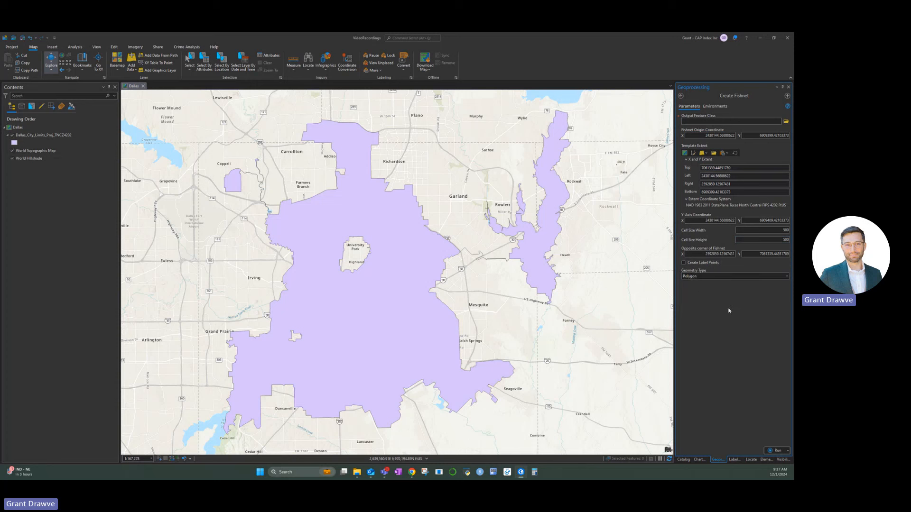
# Browse for the fishnet's output location to VideoRecordings.gdb in the Videos, YouTube, VideoRecordings folder.
pyautogui.click(786, 122)
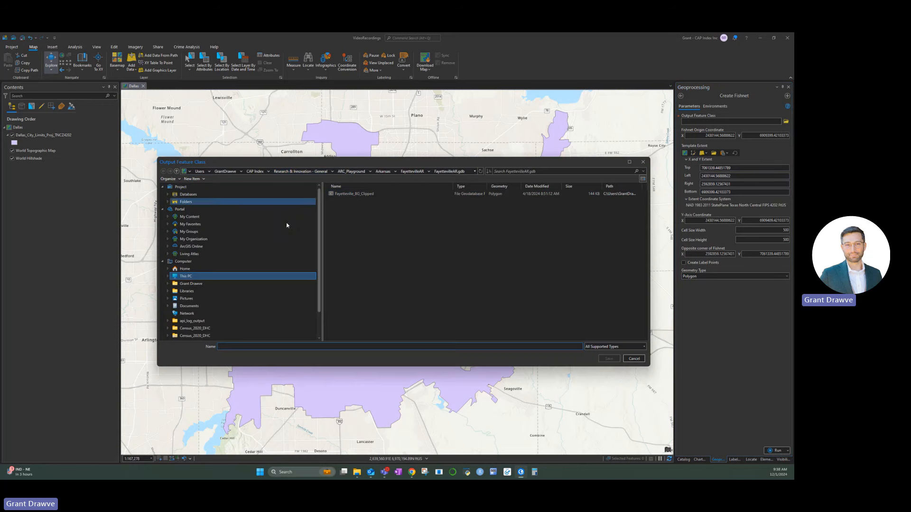
pyautogui.click(184, 268)
pyautogui.click(344, 249)
pyautogui.doubleClick(345, 249)
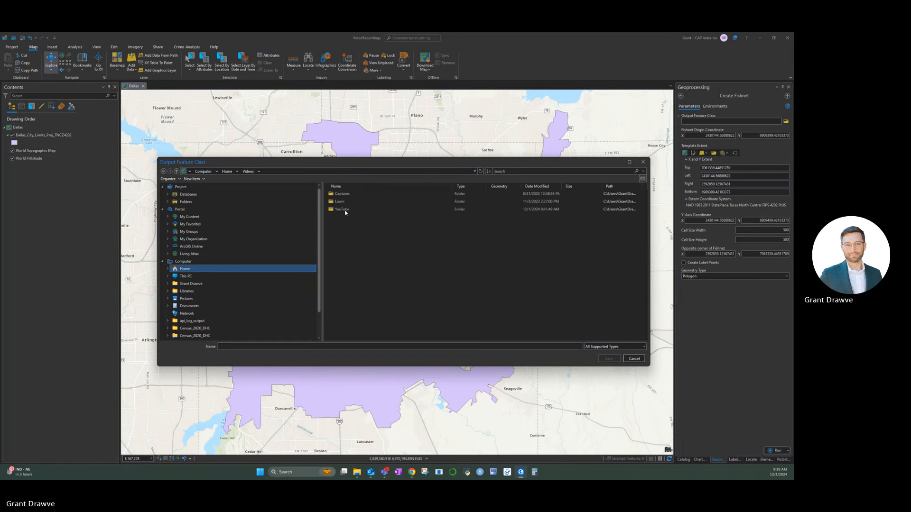
pyautogui.click(342, 208)
pyautogui.doubleClick(342, 209)
pyautogui.doubleClick(341, 194)
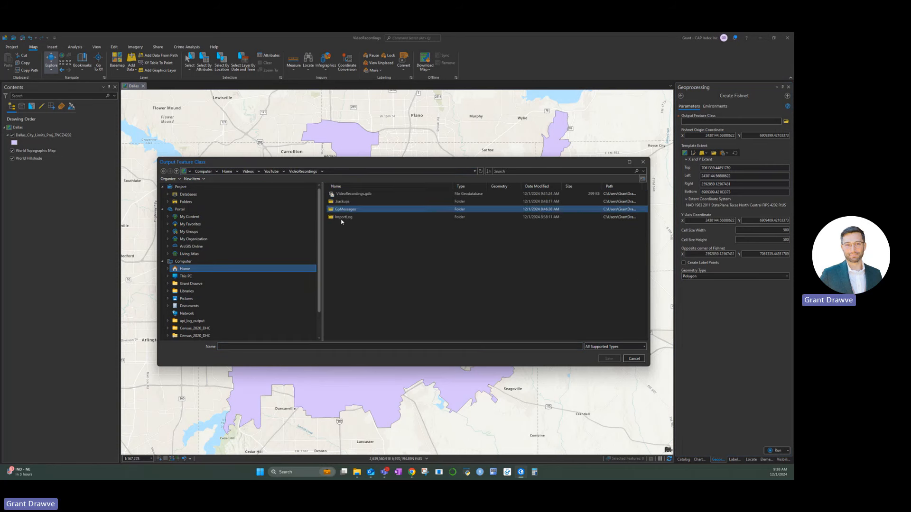
pyautogui.doubleClick(342, 195)
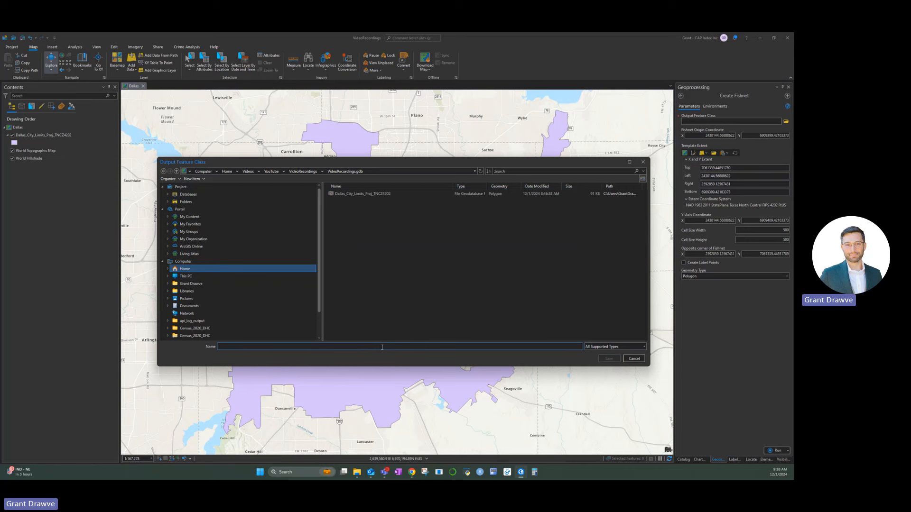
# Name the output feature class DallasFishnet500ft, save it and run Create Fishnet.
pyautogui.write('Dallas')
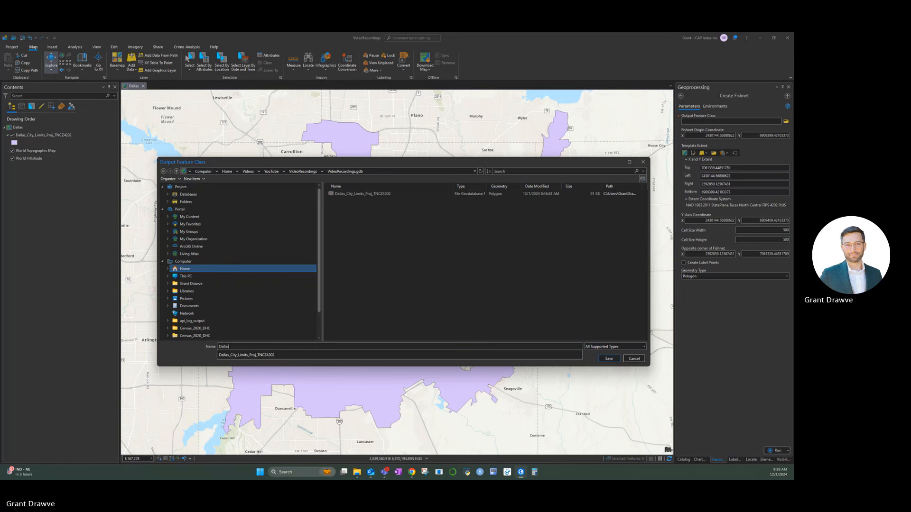
pyautogui.write('Fishnet')
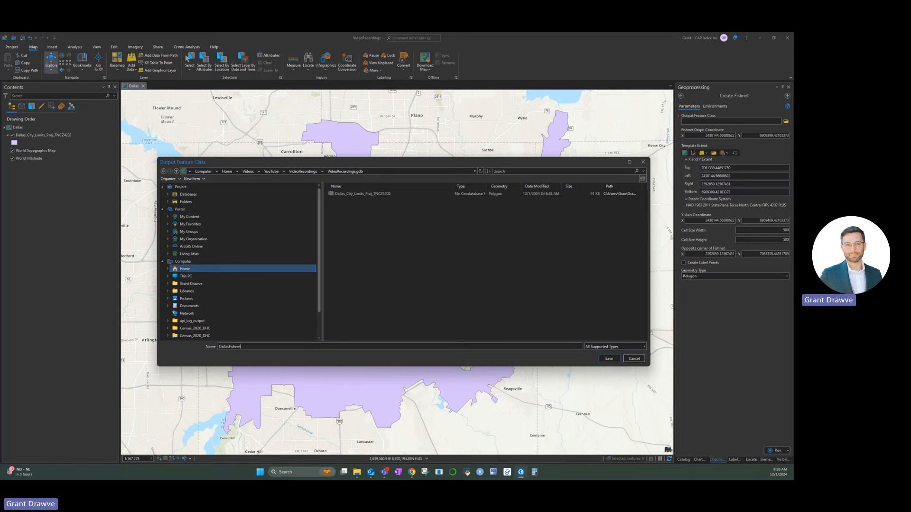
pyautogui.write('500ft')
pyautogui.click(605, 359)
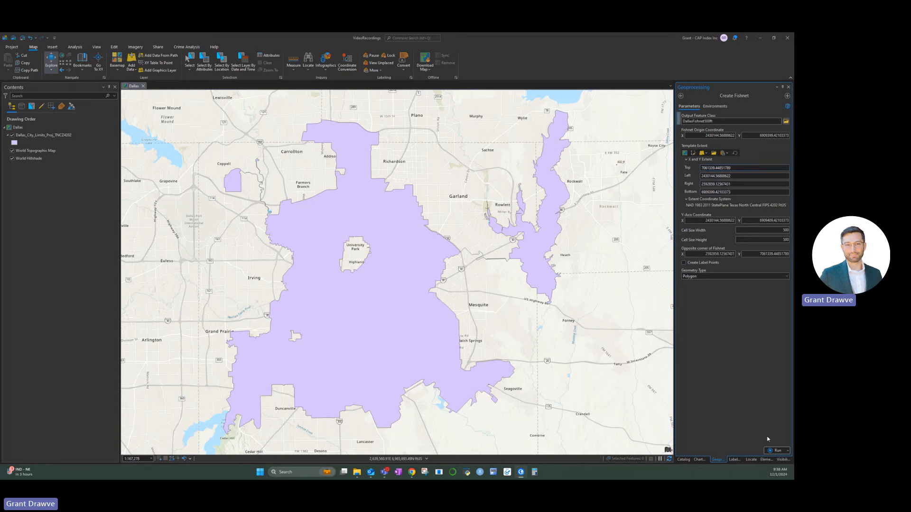
pyautogui.click(777, 451)
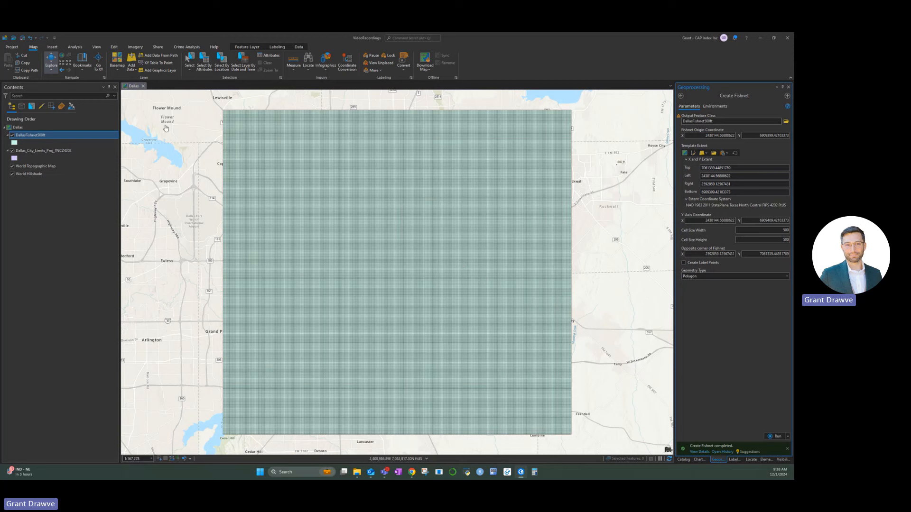
# Set the DallasFishnet500ft layer's transparency to 50%.
pyautogui.click(247, 47)
pyautogui.click(128, 55)
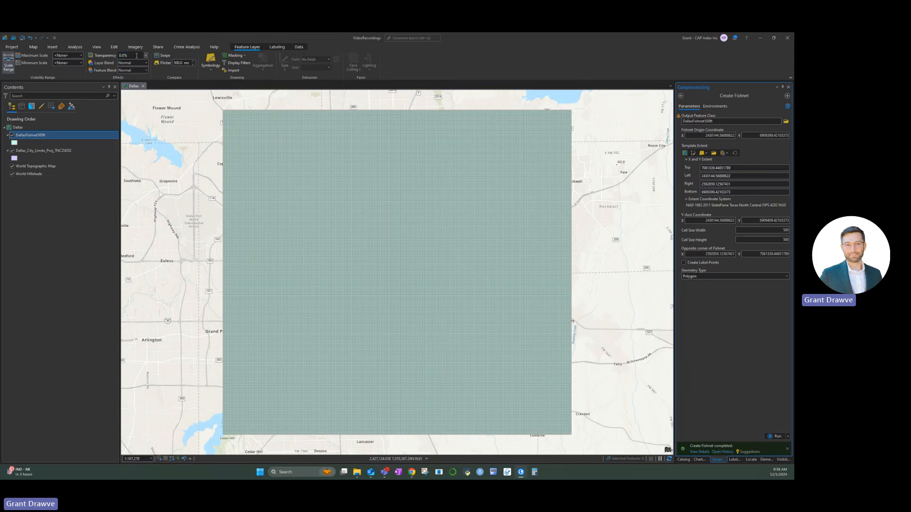
pyautogui.write('50')
pyautogui.press('Return')
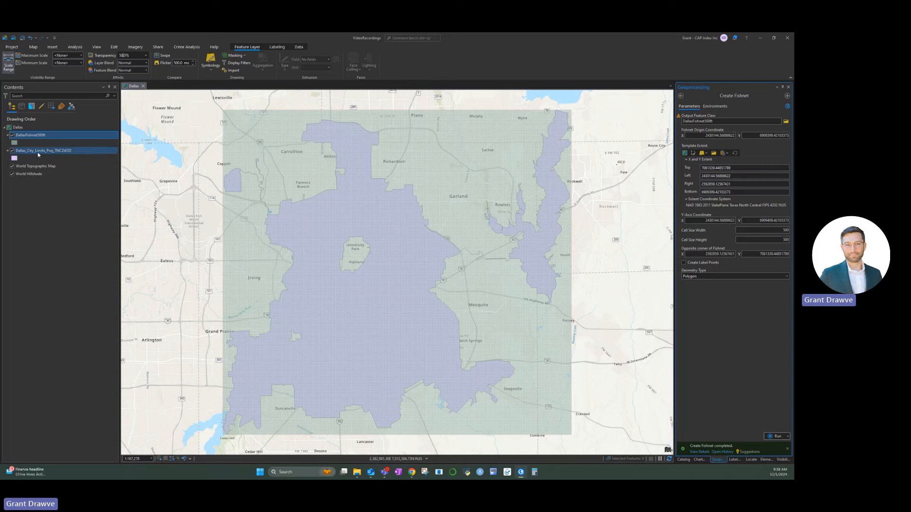
# Select by location the DallasFishnet500ft cells that intersect the Dallas city limits layer, as a new selection.
pyautogui.click(33, 47)
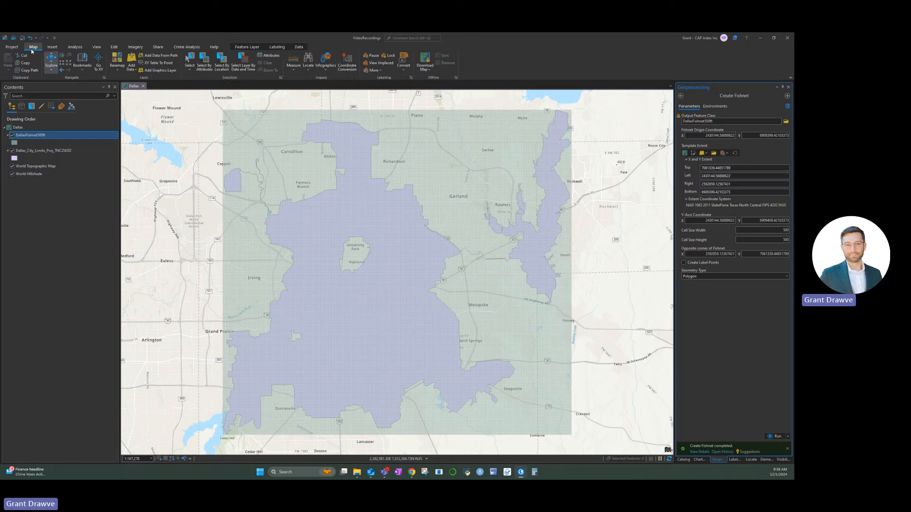
pyautogui.click(221, 64)
pyautogui.click(184, 258)
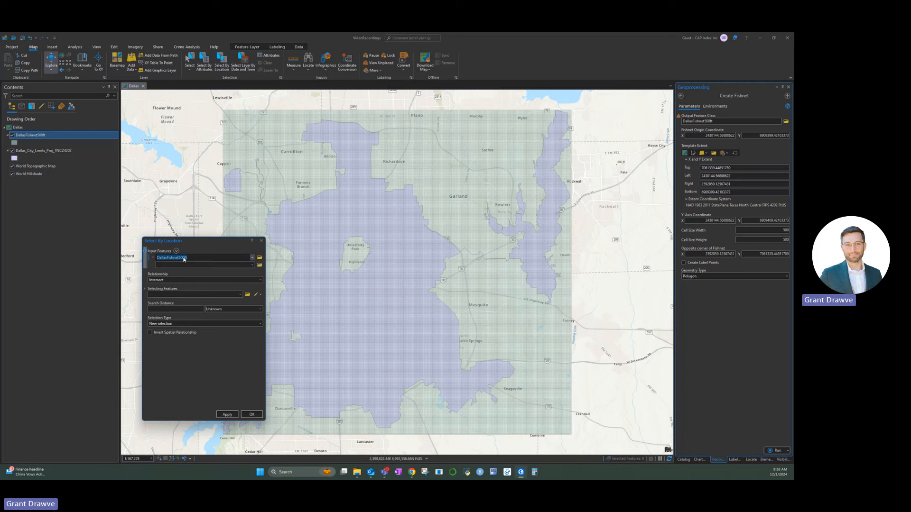
pyautogui.click(227, 295)
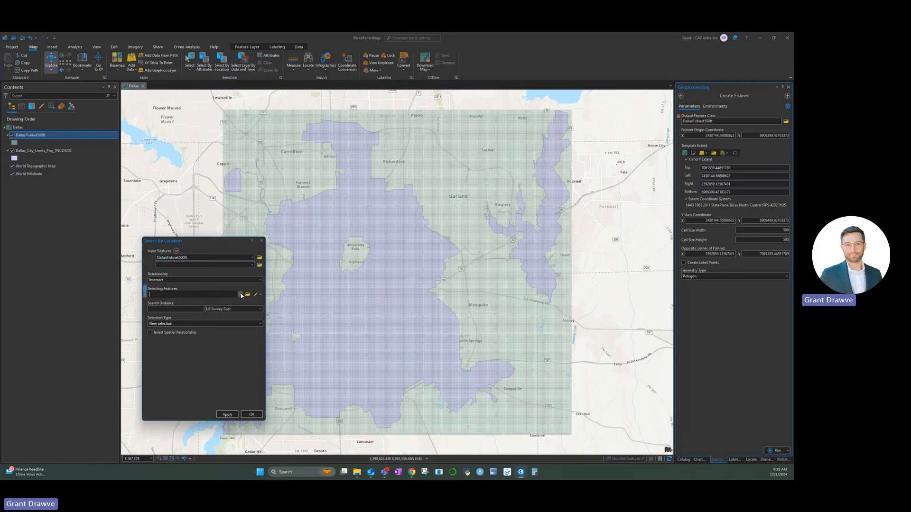
pyautogui.click(214, 308)
pyautogui.click(226, 416)
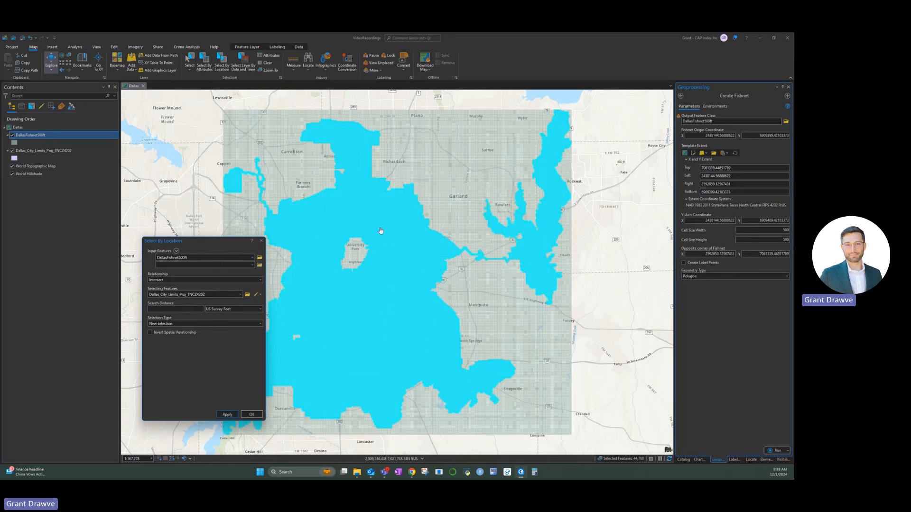
# Open the DallasFishnet500ft attribute table to check the selected cells, moving the Select By Location dialog aside.
pyautogui.rightClick(24, 136)
pyautogui.click(48, 174)
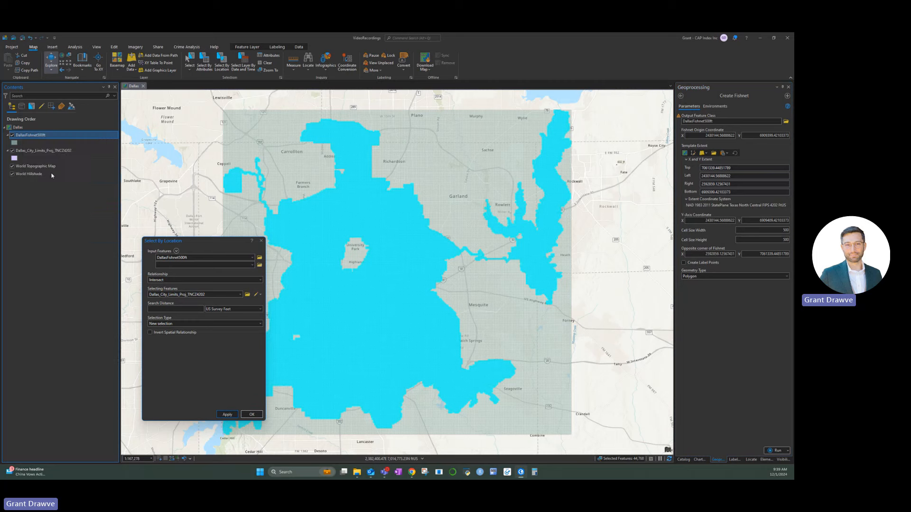
pyautogui.moveTo(219, 242); pyautogui.dragTo(559, 148)
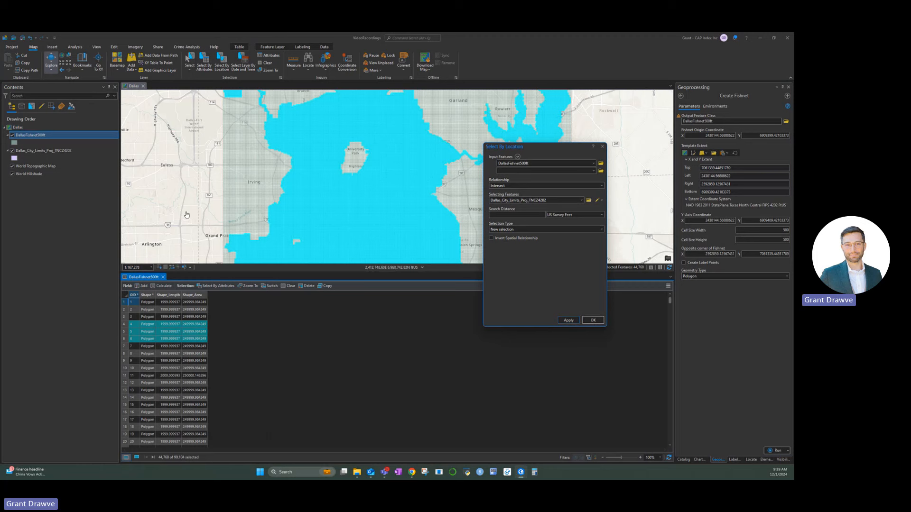
pyautogui.scroll(-2, 206, 197)
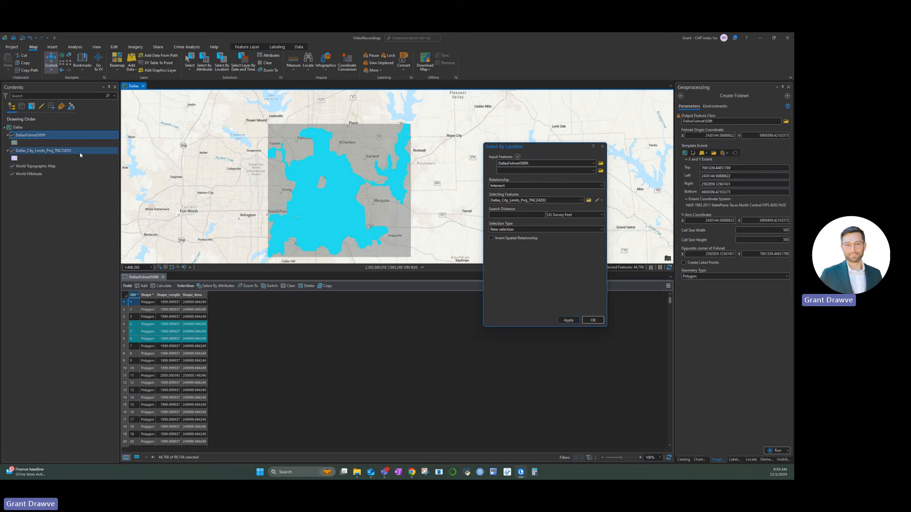
# Export the selected DallasFishnet500ft cells to VideoRecordings.gdb as a feature class named Dallas_Fishnet_WithinCity.
pyautogui.rightClick(38, 136)
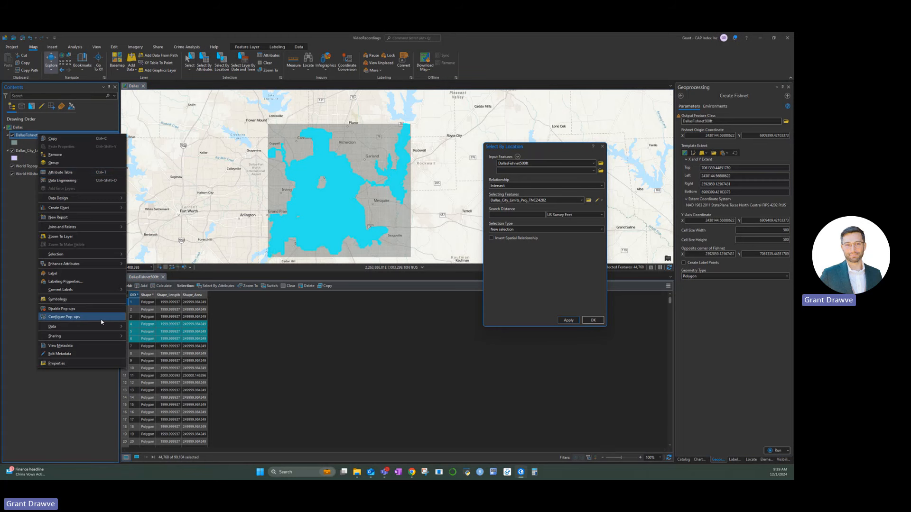
pyautogui.moveTo(103, 328)
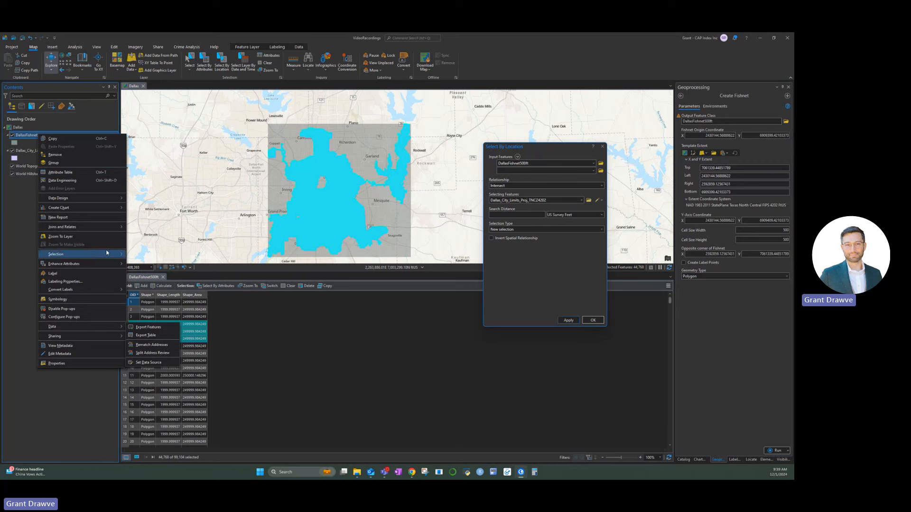
pyautogui.moveTo(107, 253)
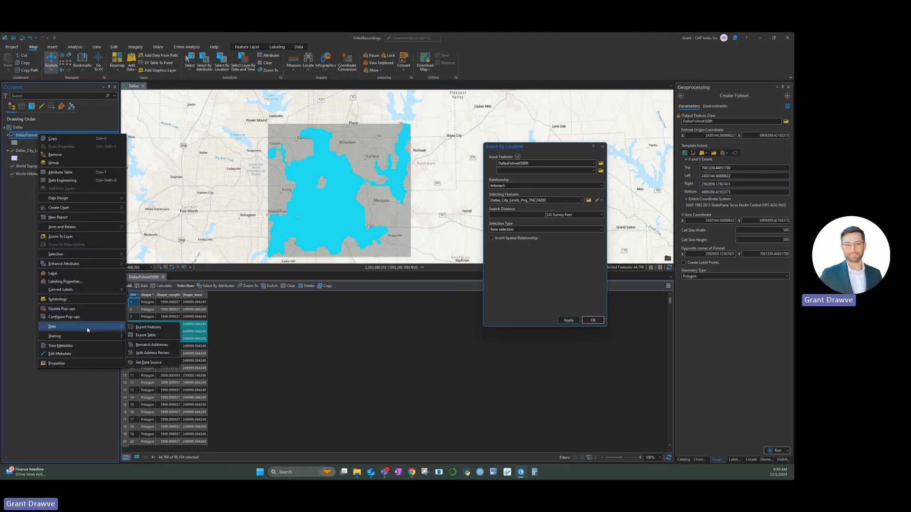
pyautogui.click(151, 327)
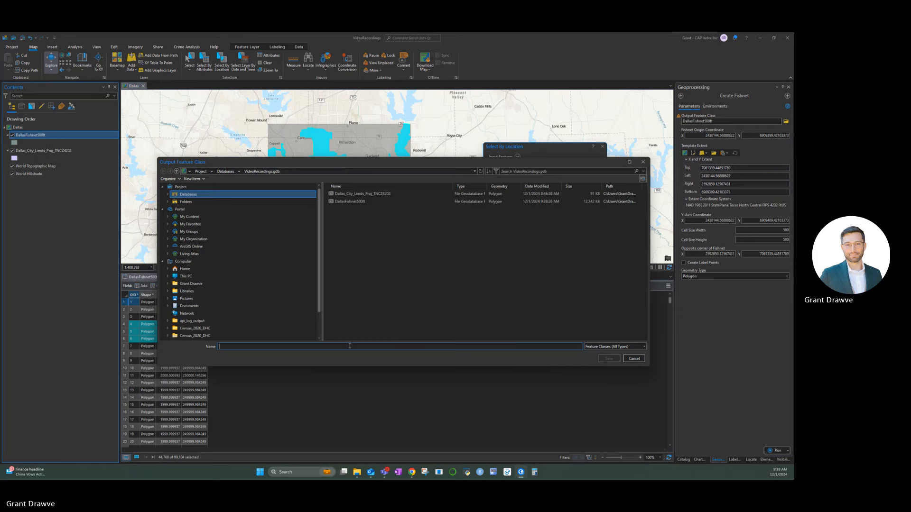
pyautogui.write('Da')
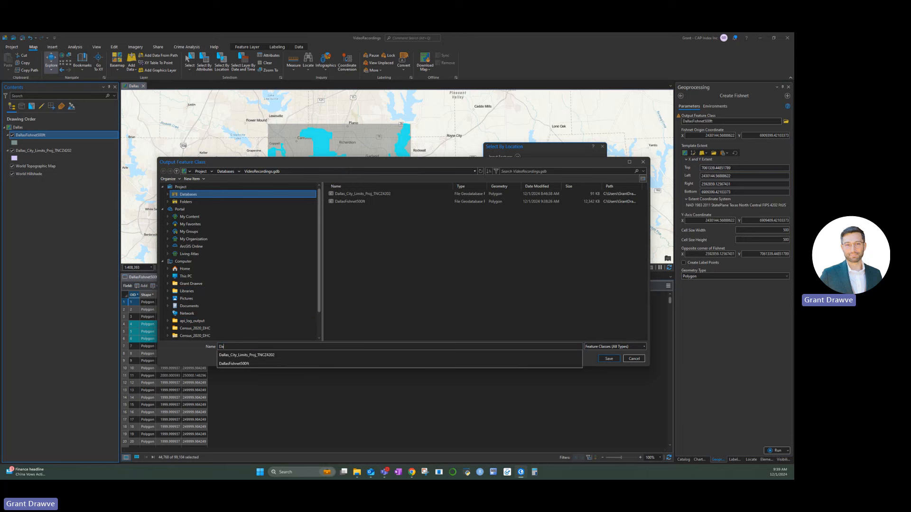
pyautogui.write('llas_Fis')
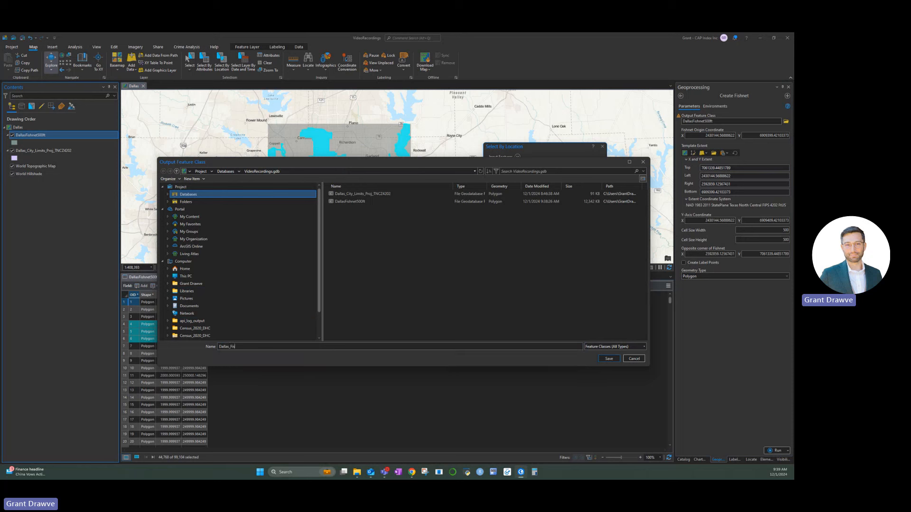
pyautogui.write('hnet_WithinCity')
pyautogui.press('Return')
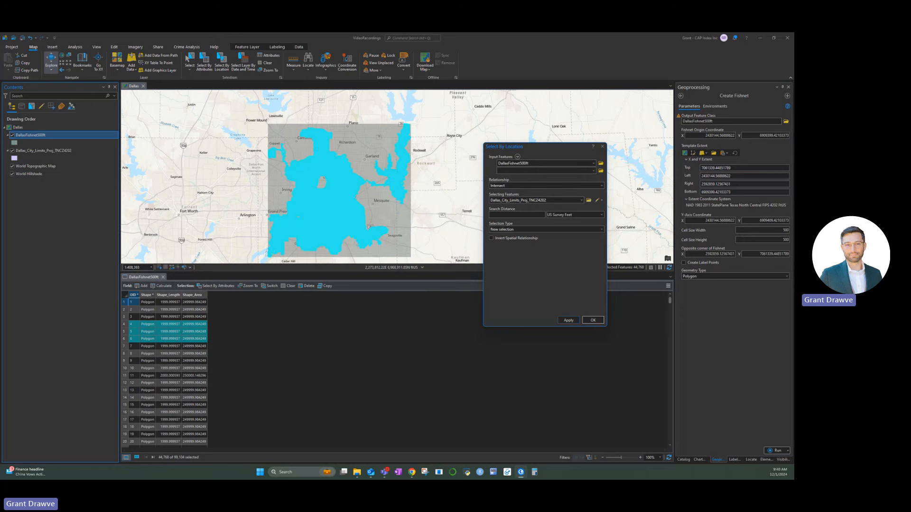
pyautogui.moveTo(370, 225); pyautogui.dragTo(351, 191)
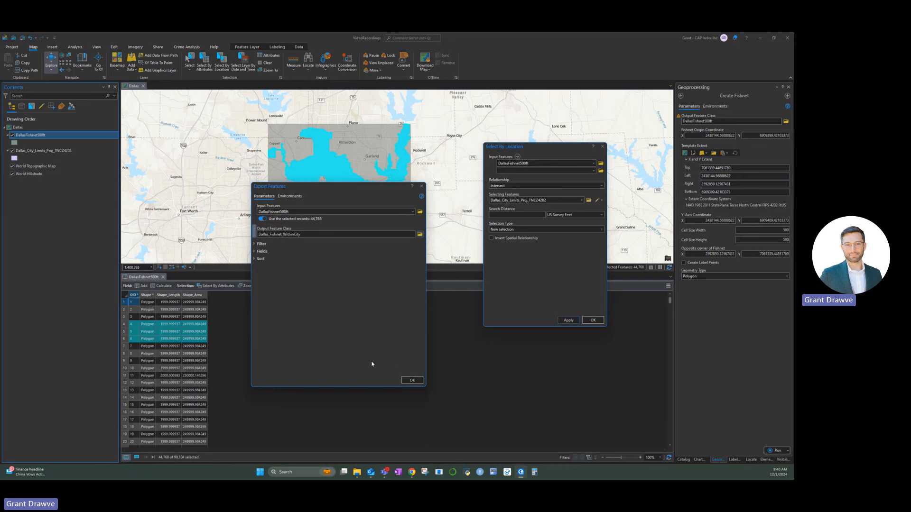
pyautogui.click(411, 380)
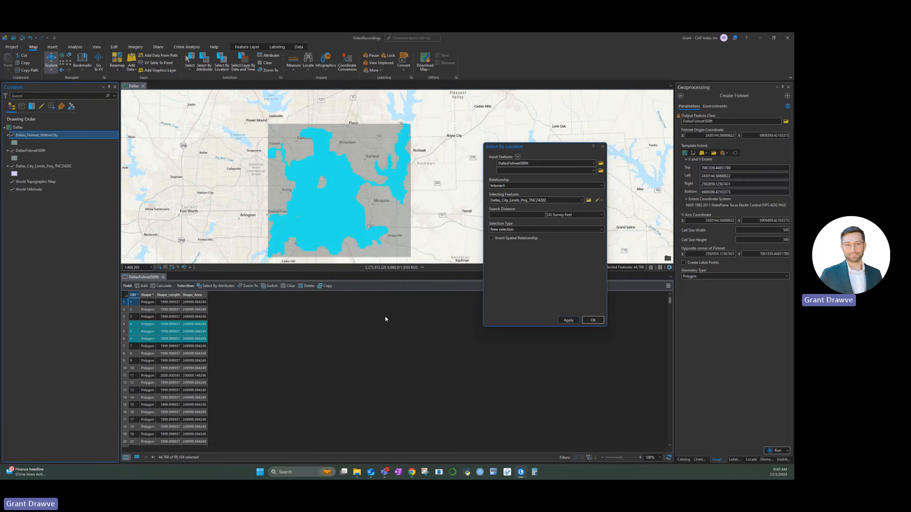
# Confirm and close the Select By Location dialog and hide the DallasFishnet500ft layer, leaving the Dallas_Fishnet_WithinCity layer shown.
pyautogui.click(593, 320)
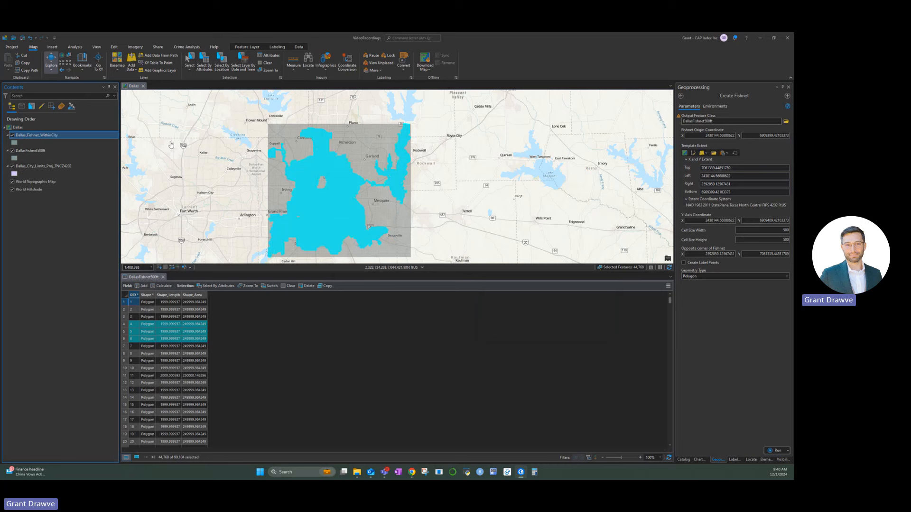
pyautogui.click(12, 150)
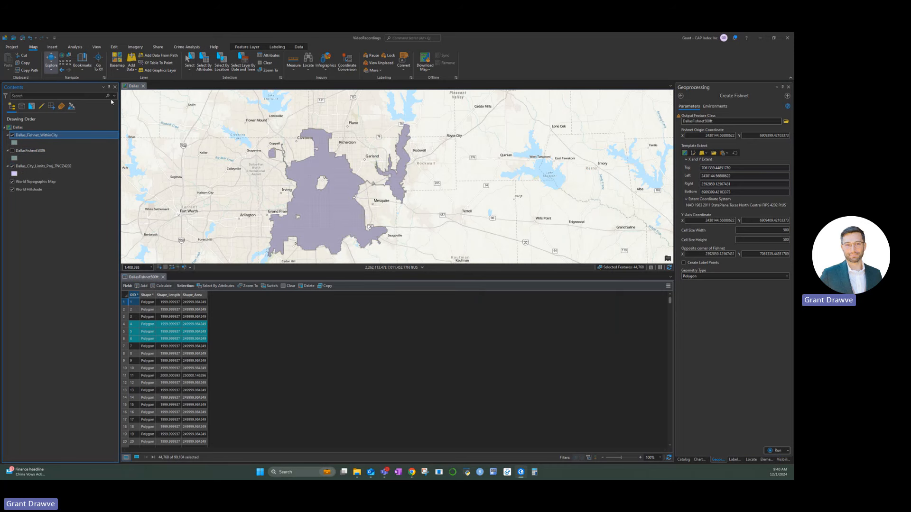
pyautogui.scroll(3, 355, 177)
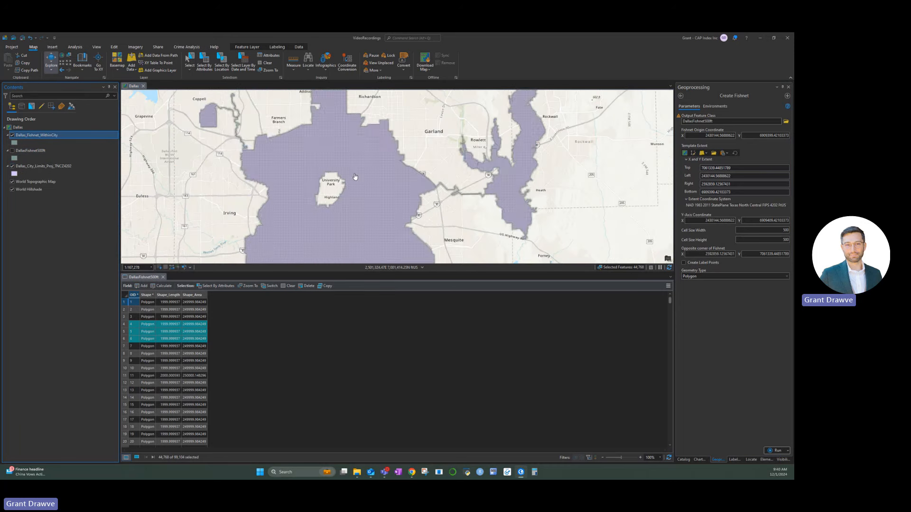
pyautogui.moveTo(437, 178); pyautogui.dragTo(335, 192)
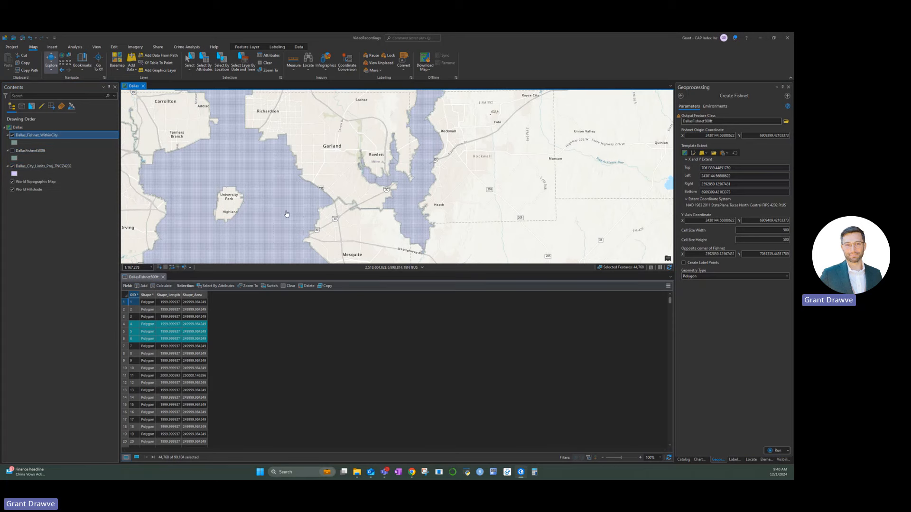
# Close the DallasFishnet500ft attribute table and inspect the exported grid cells along the city boundary near Garland and Rowlett.
pyautogui.click(163, 277)
pyautogui.scroll(4, 317, 337)
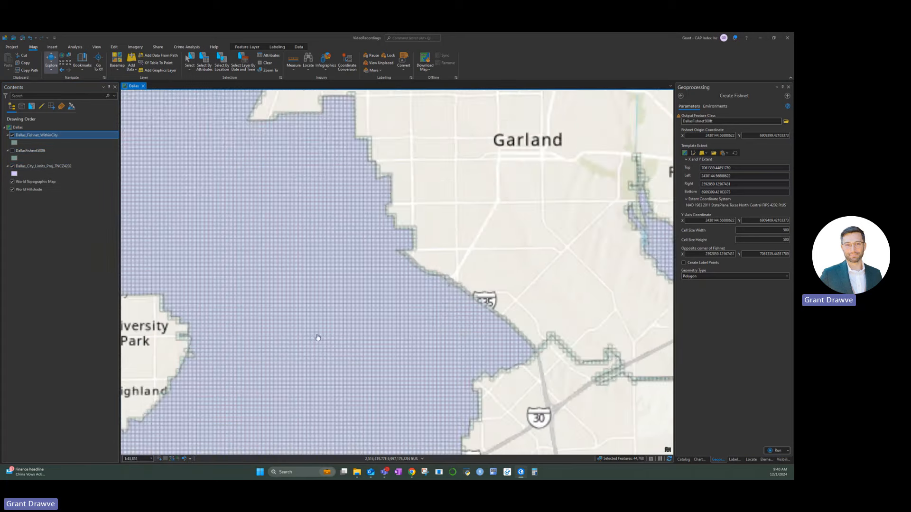
pyautogui.moveTo(317, 337); pyautogui.dragTo(228, 206)
pyautogui.moveTo(339, 267); pyautogui.dragTo(139, 343)
pyautogui.moveTo(457, 241); pyautogui.dragTo(328, 252)
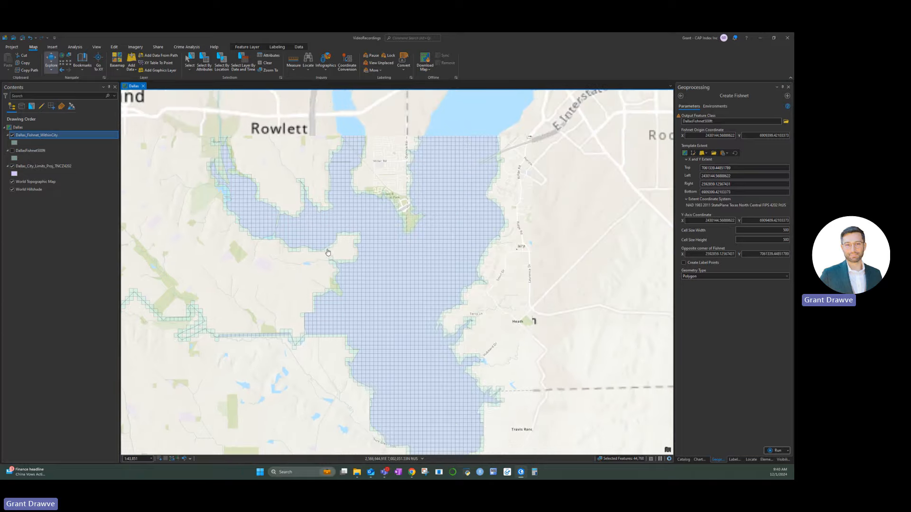
pyautogui.scroll(-3, 328, 251)
pyautogui.scroll(-2, 338, 242)
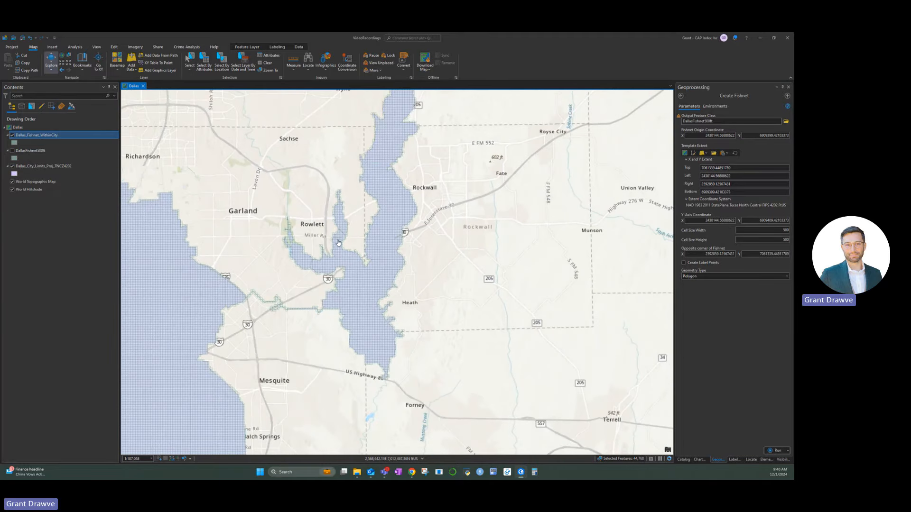
# Hide the Dallas city limits layer and review the Dallas_Fishnet_WithinCity cells over the basemap across the whole city.
pyautogui.click(14, 167)
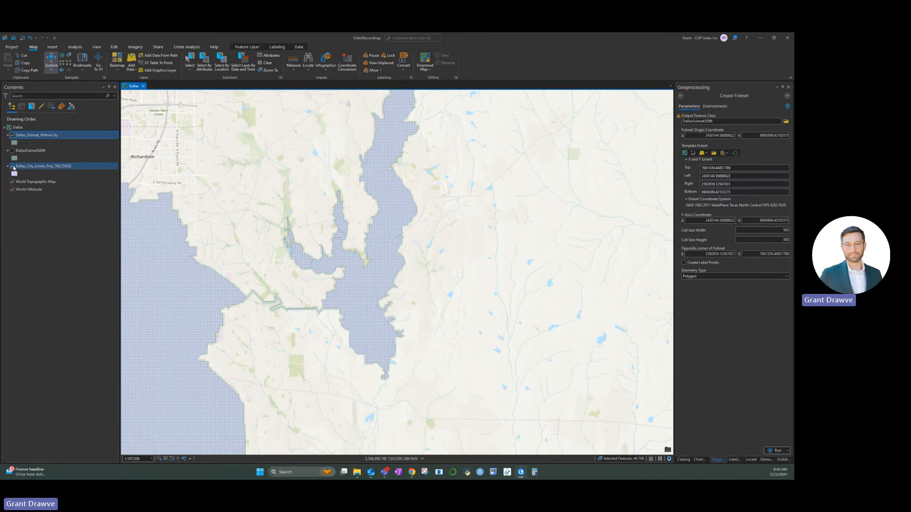
pyautogui.click(13, 167)
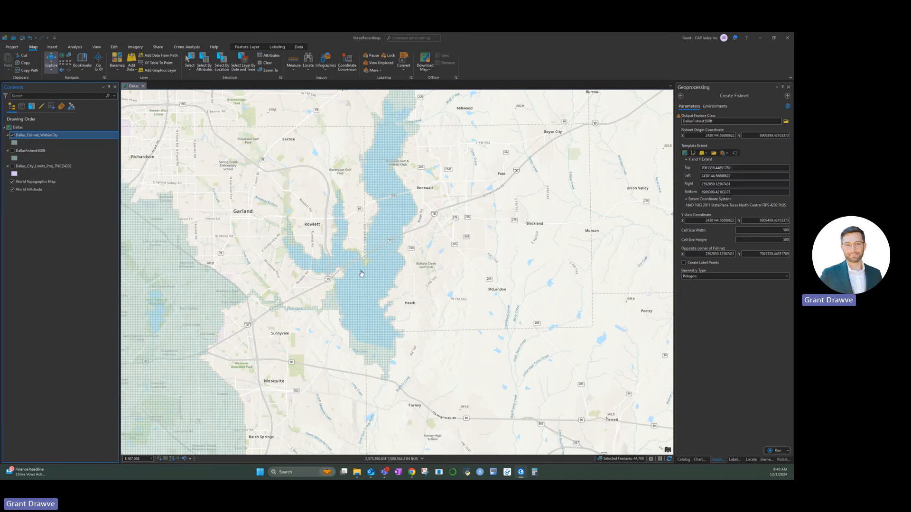
pyautogui.moveTo(313, 316); pyautogui.dragTo(448, 275)
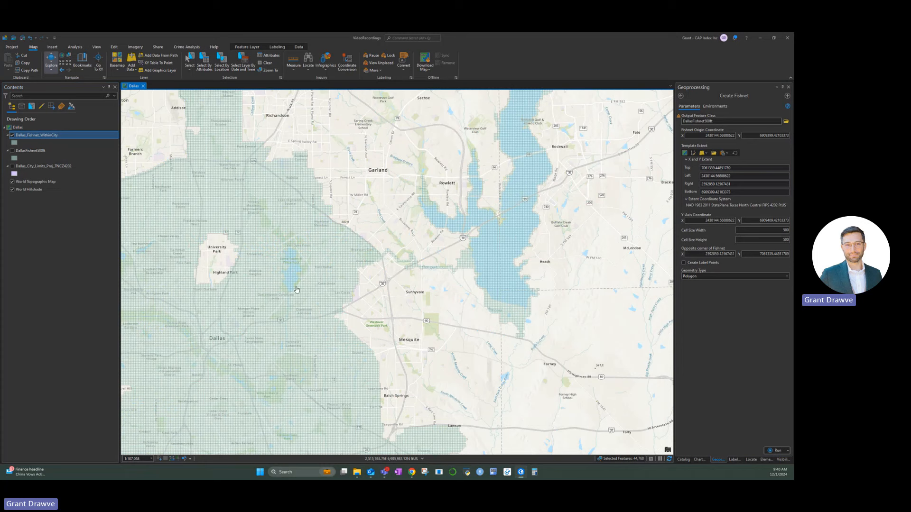
pyautogui.moveTo(296, 289); pyautogui.dragTo(316, 272)
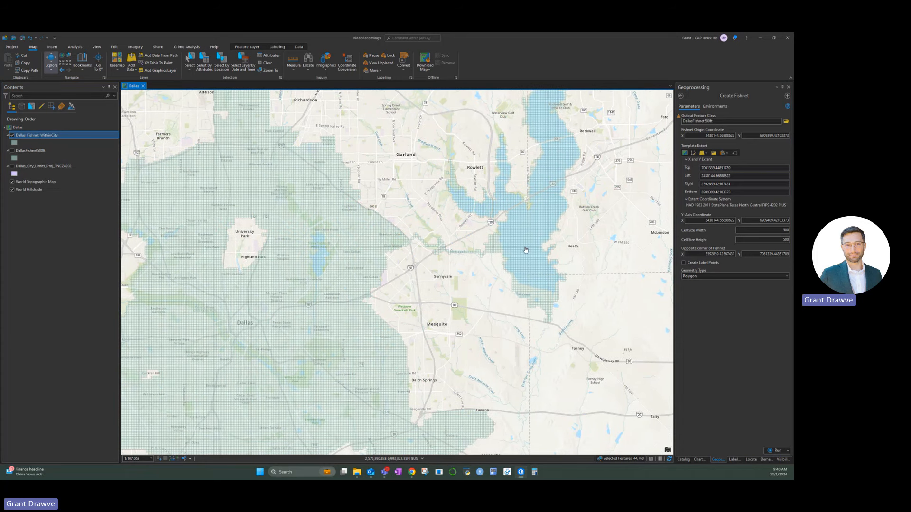
pyautogui.moveTo(331, 198); pyautogui.dragTo(533, 215)
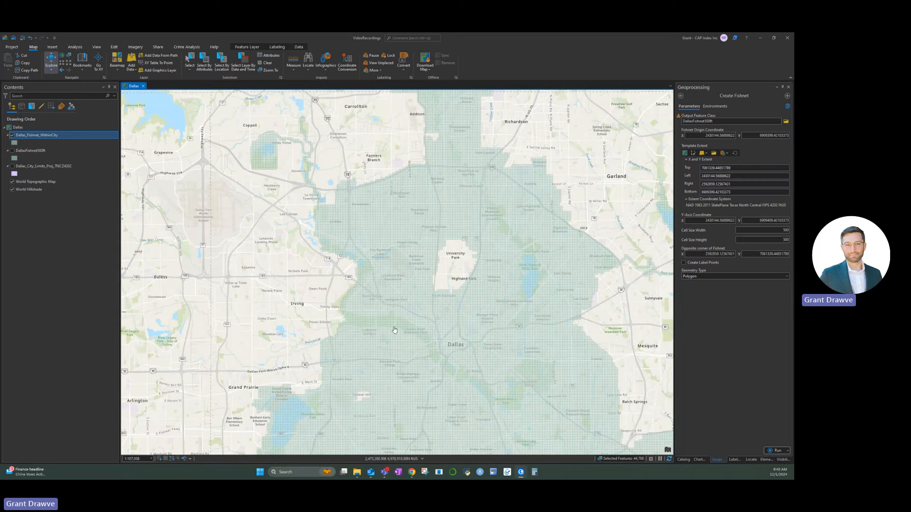
pyautogui.moveTo(414, 288); pyautogui.dragTo(316, 243)
pyautogui.scroll(-2, 297, 217)
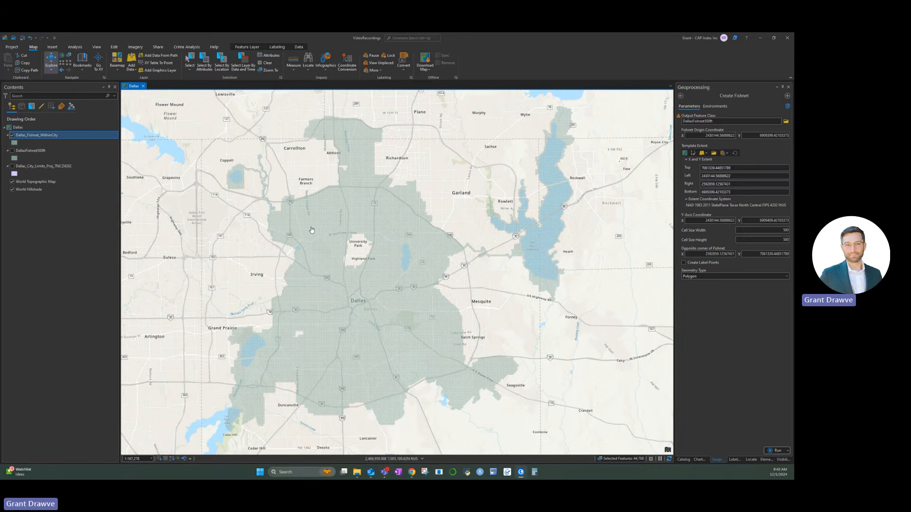